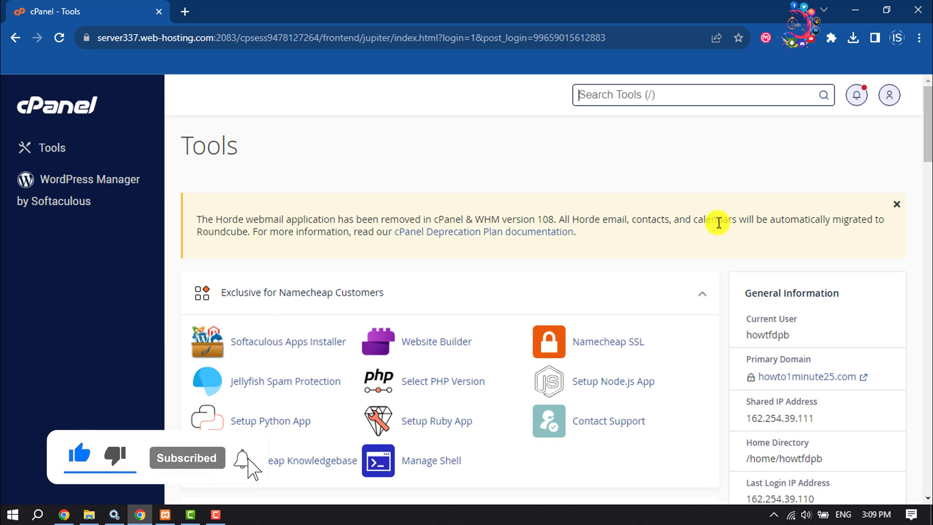
scroll(733, 129, "down", 1)
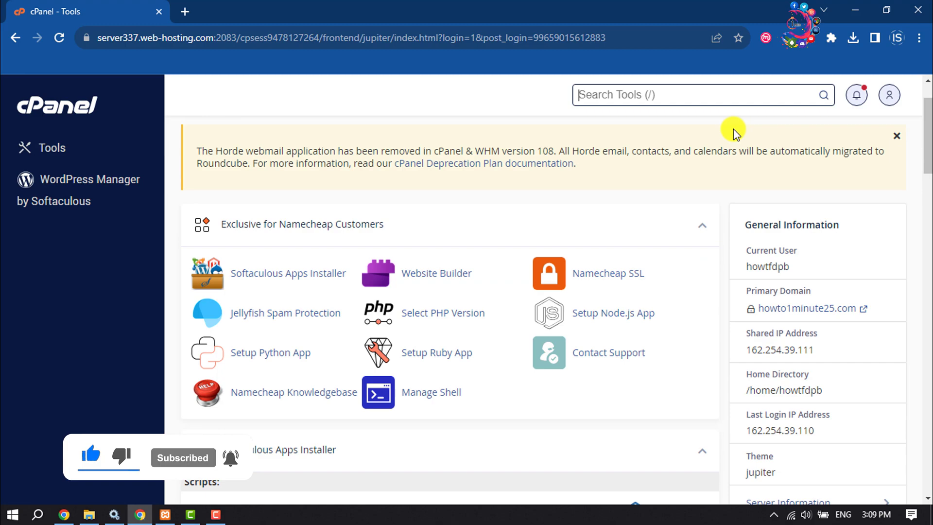
scroll(737, 123, "up", 1)
scroll(521, 254, "down", 4)
scroll(521, 254, "down", 1)
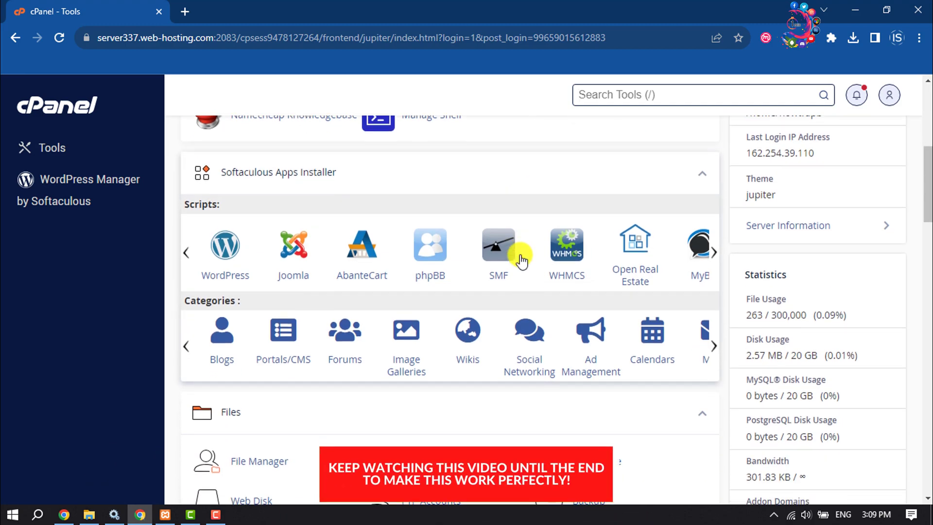
scroll(525, 255, "down", 3)
scroll(529, 256, "down", 2)
scroll(531, 256, "up", 4)
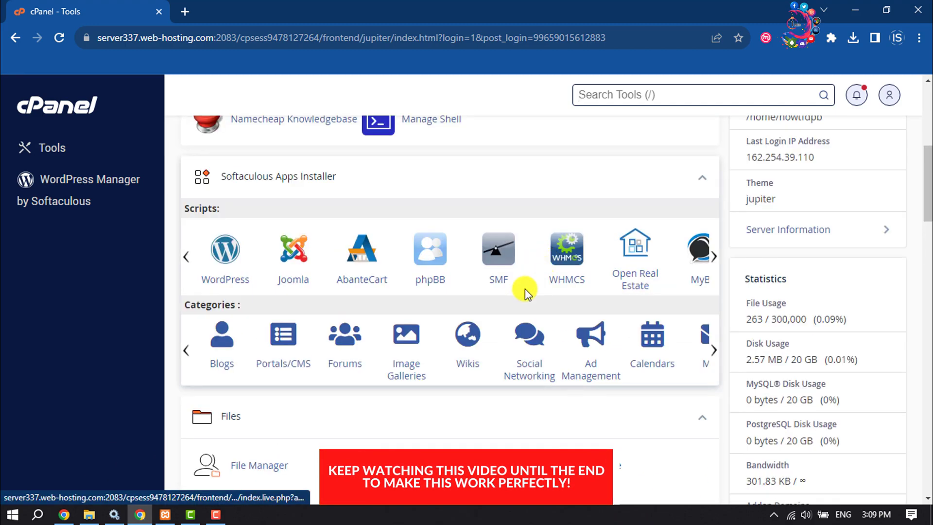
scroll(525, 289, "up", 1)
scroll(523, 292, "up", 2)
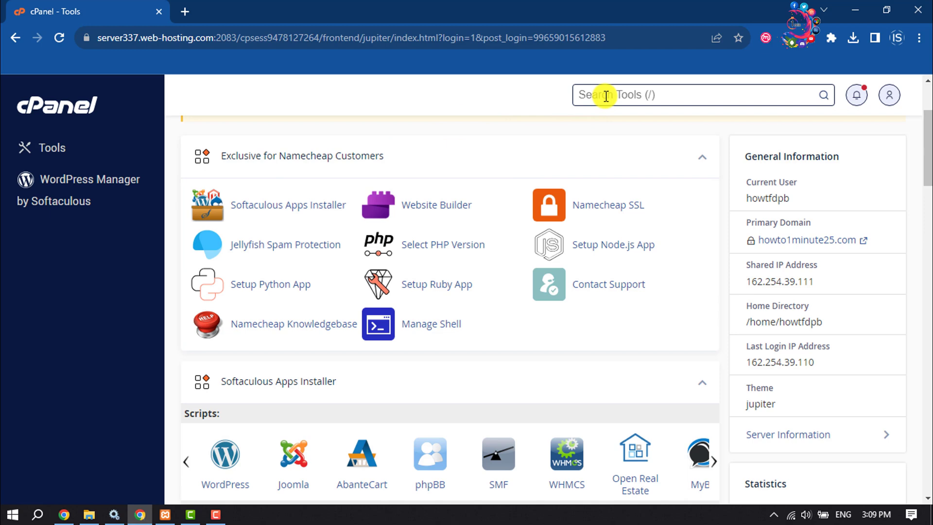
Step: Launch the Softaculous Apps Installer from the cPanel Tools page
left_click(304, 207)
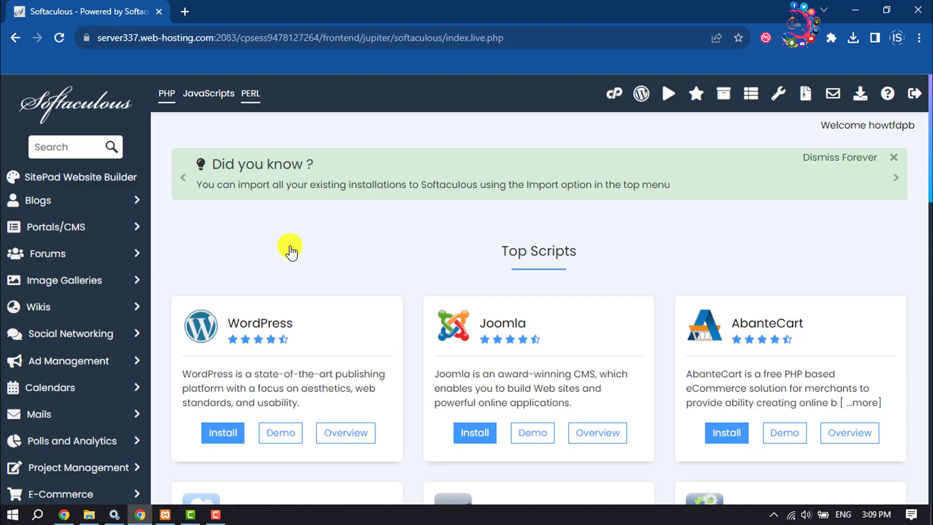
scroll(291, 251, "down", 3)
scroll(287, 240, "up", 3)
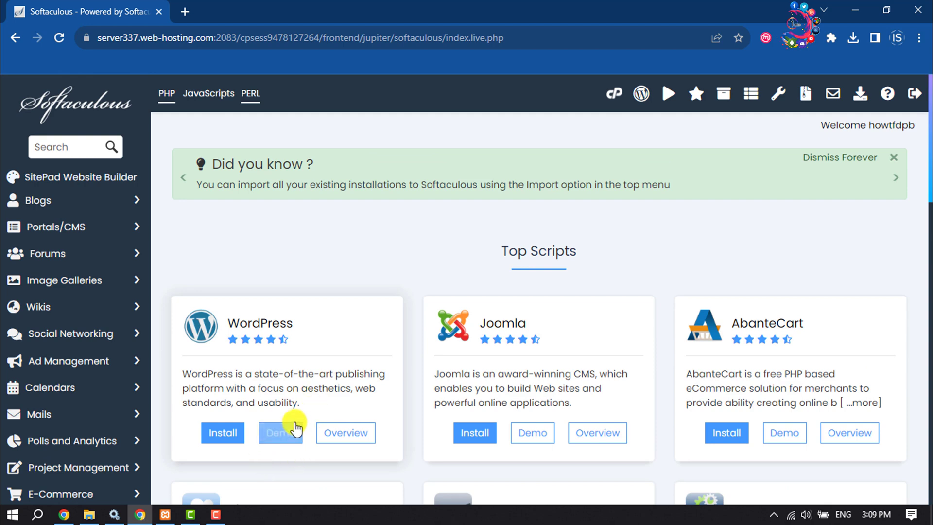
scroll(291, 417, "down", 1)
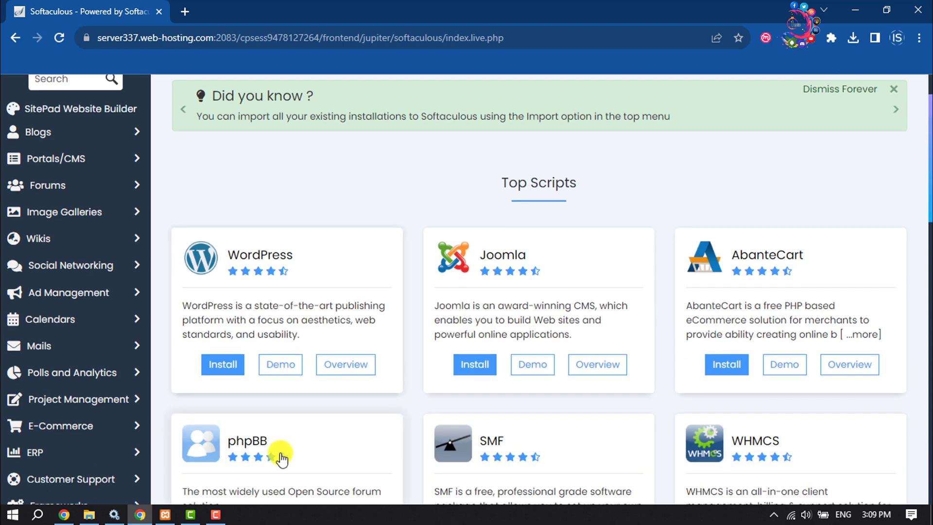
left_click(222, 366)
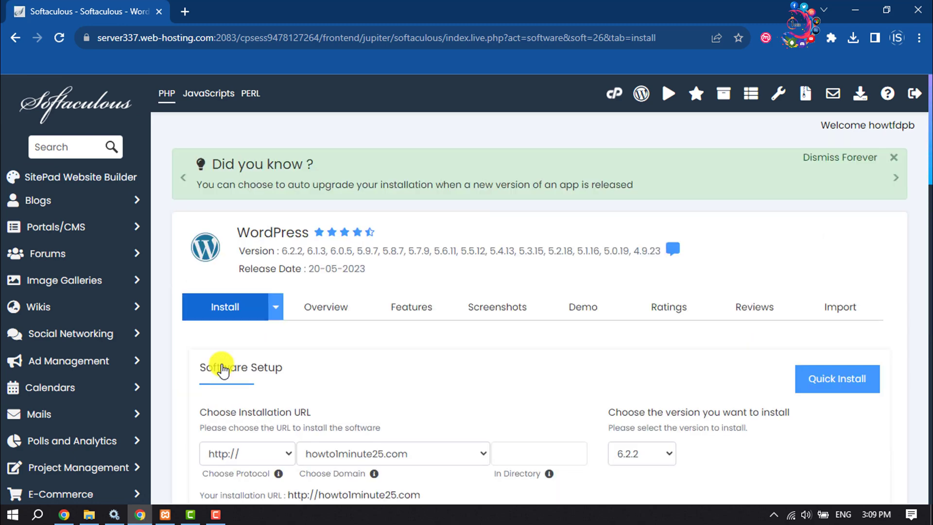
scroll(222, 368, "down", 1)
scroll(223, 368, "down", 2)
scroll(217, 370, "up", 1)
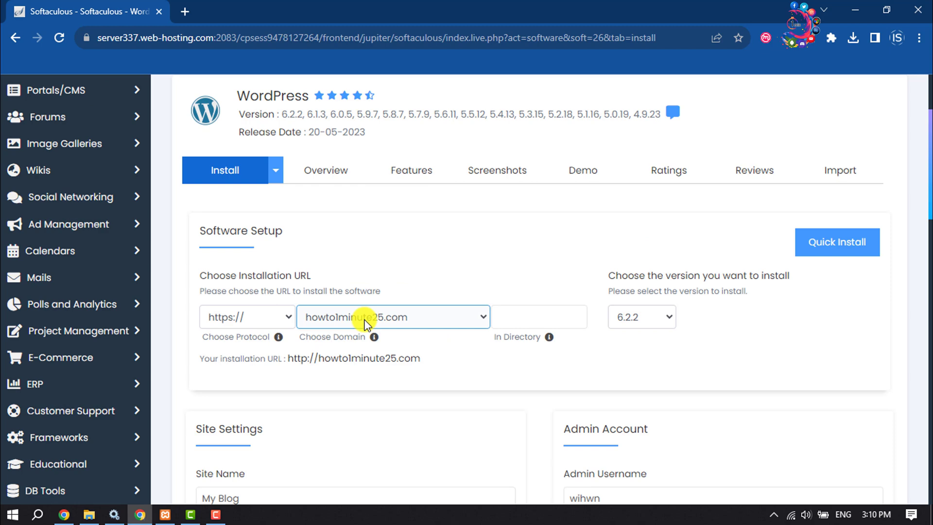
left_click(383, 318)
left_click(391, 319)
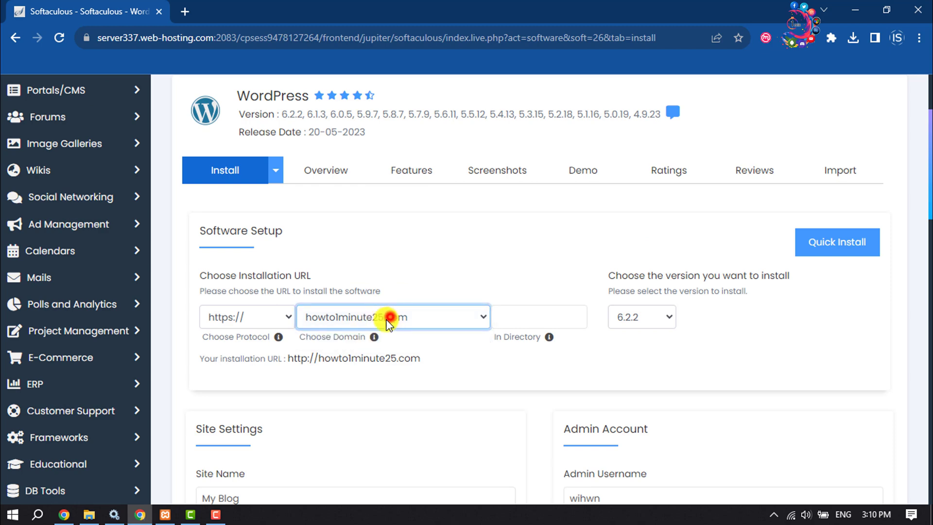
left_click(259, 324)
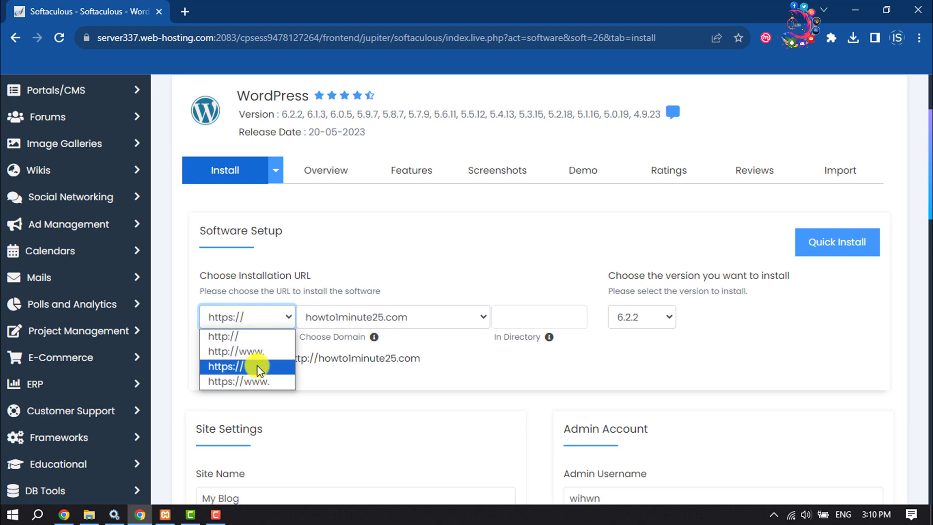
left_click(257, 368)
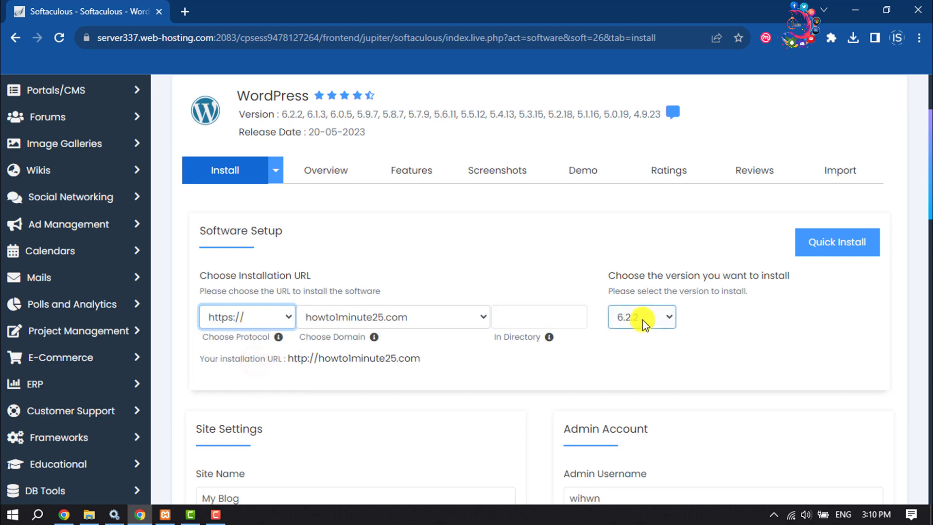
left_click(543, 306)
left_click(634, 316)
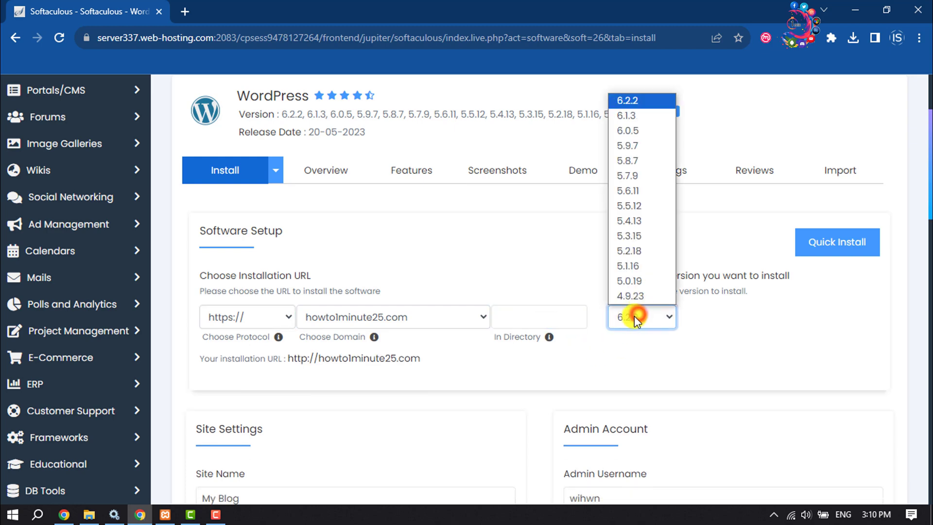
left_click(630, 102)
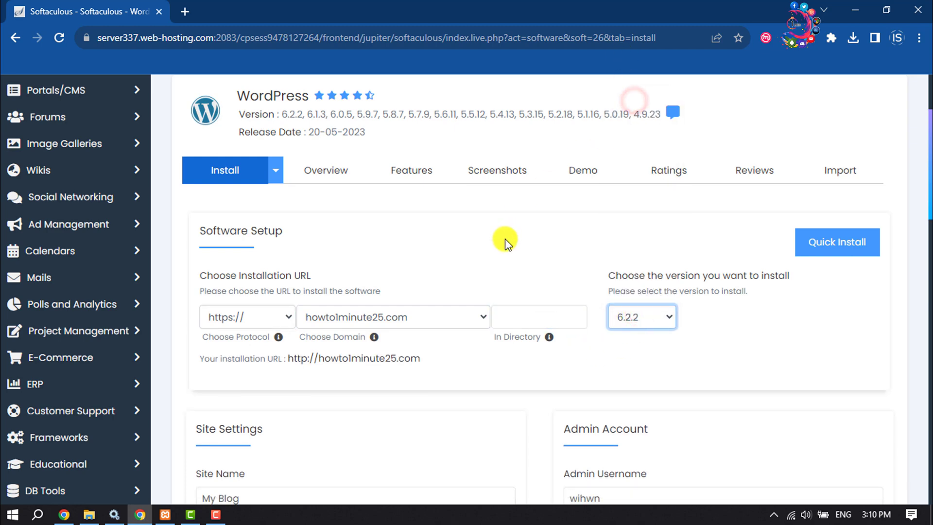
scroll(505, 243, "down", 2)
scroll(505, 243, "down", 1)
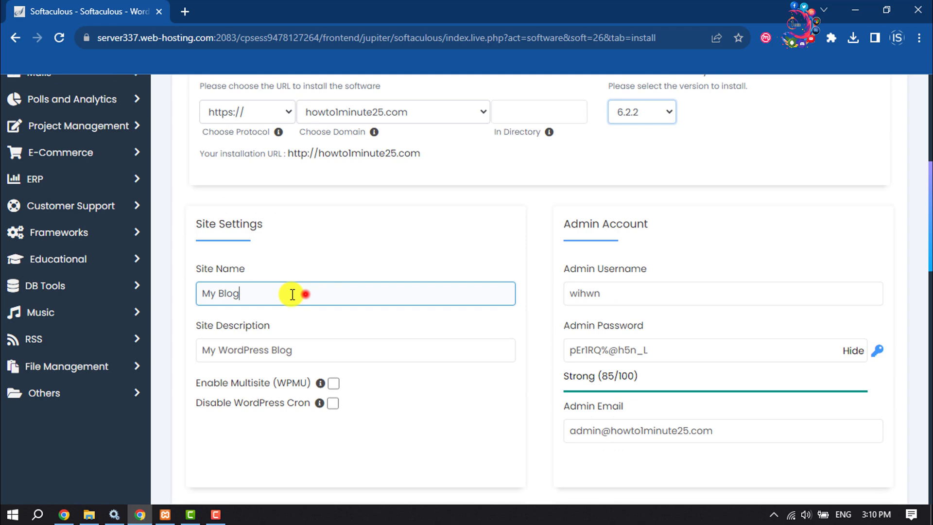
Step: Enter site name 'How to 1 Minute', admin username 'admin', a new password and admin email
triple_click(305, 293)
type("How to 1 Minute")
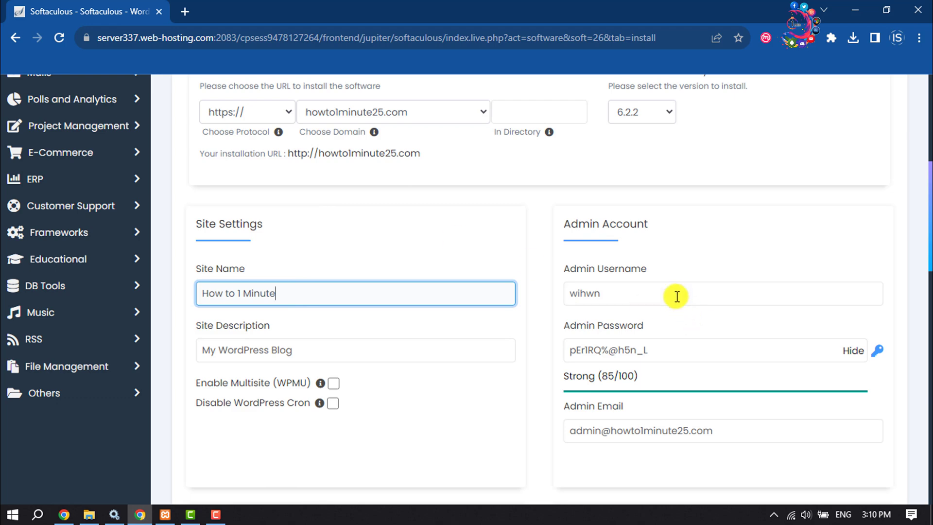
double_click(674, 294)
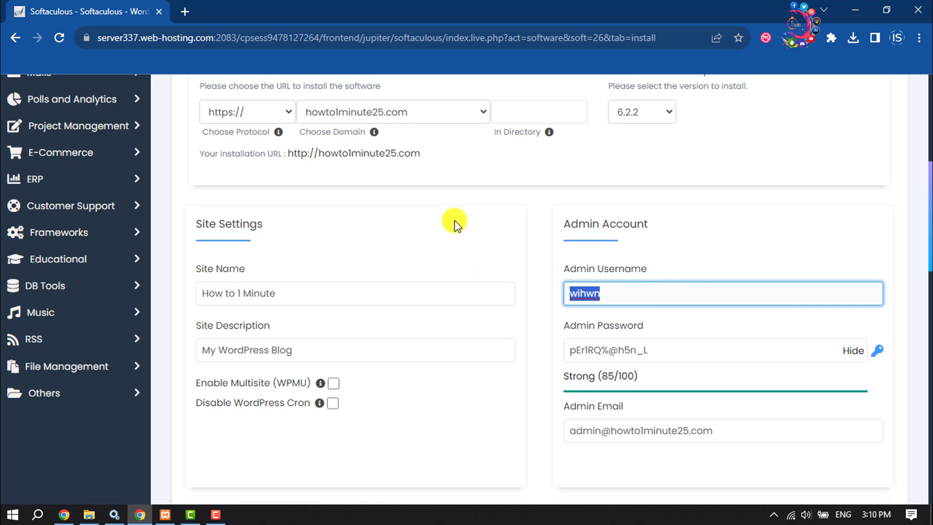
type("admin")
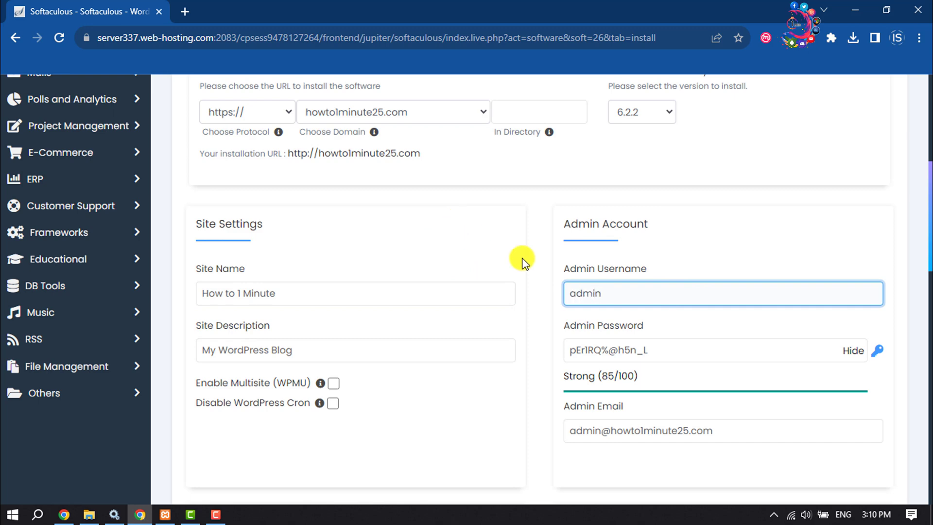
triple_click(732, 343)
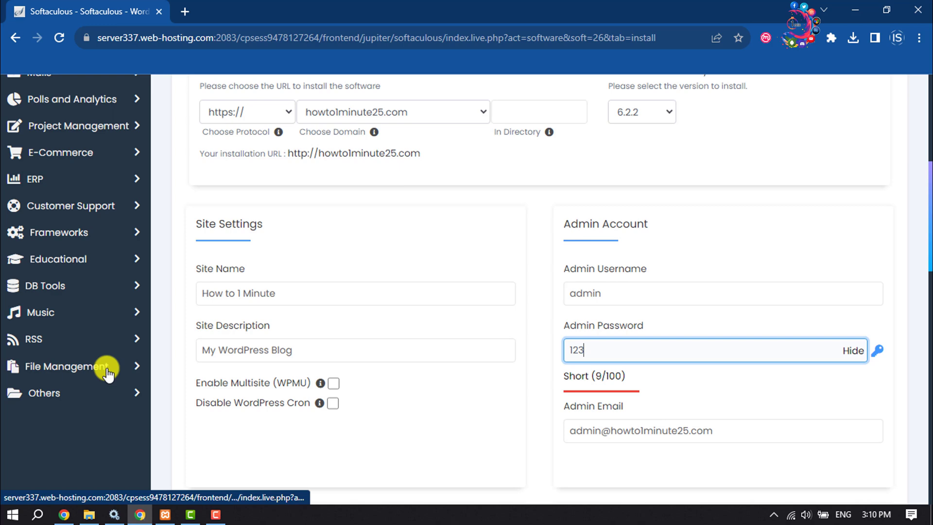
scroll(107, 371, "down", 2)
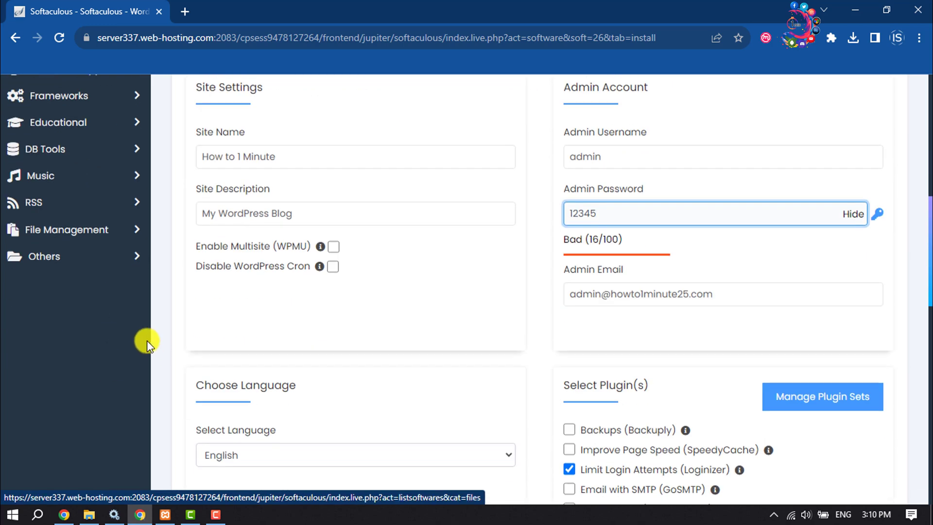
left_click_drag(723, 294, 519, 281)
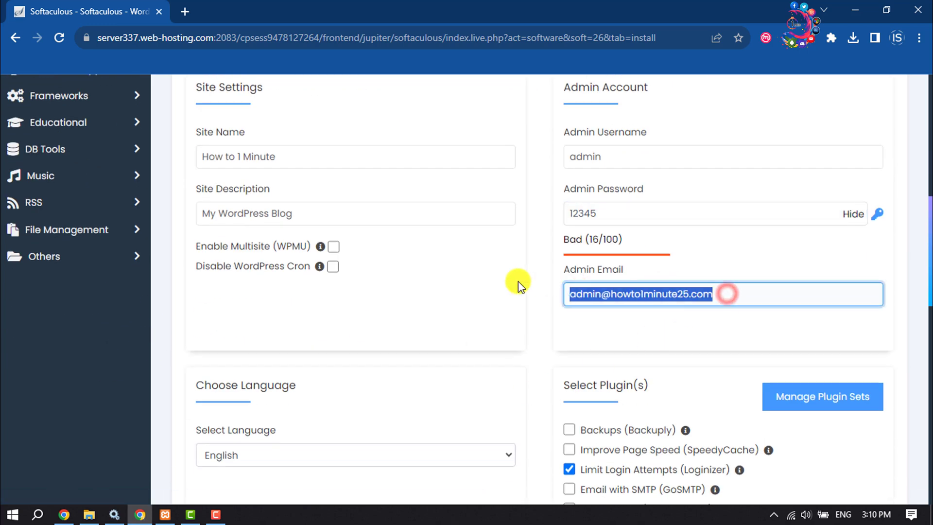
left_click(519, 281)
scroll(519, 280, "down", 2)
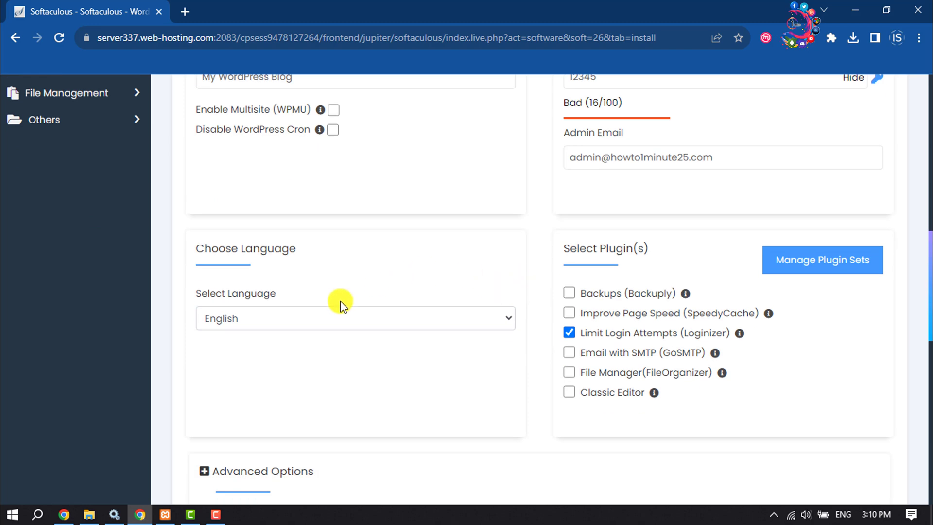
Step: Keep English as the site language and launch the WordPress installation
left_click(256, 324)
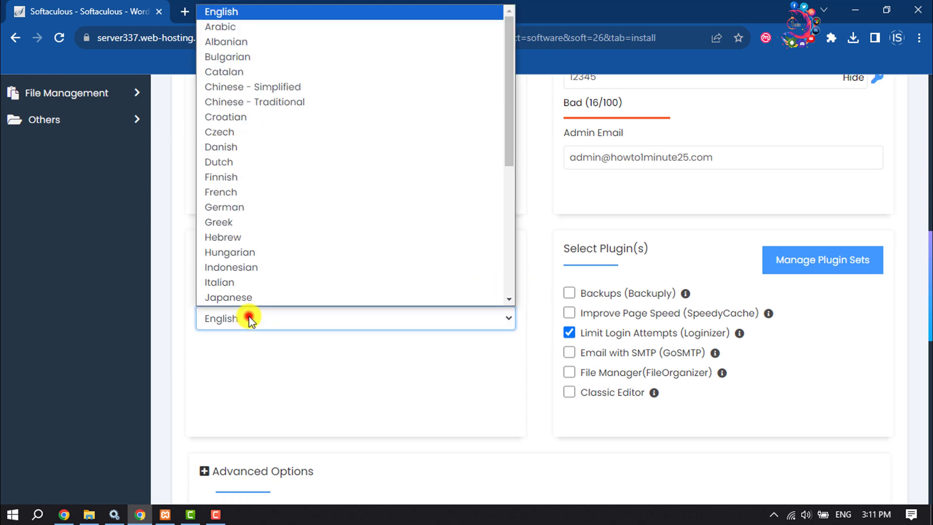
left_click(408, 427)
scroll(409, 427, "down", 1)
scroll(408, 427, "down", 5)
scroll(566, 402, "down", 4)
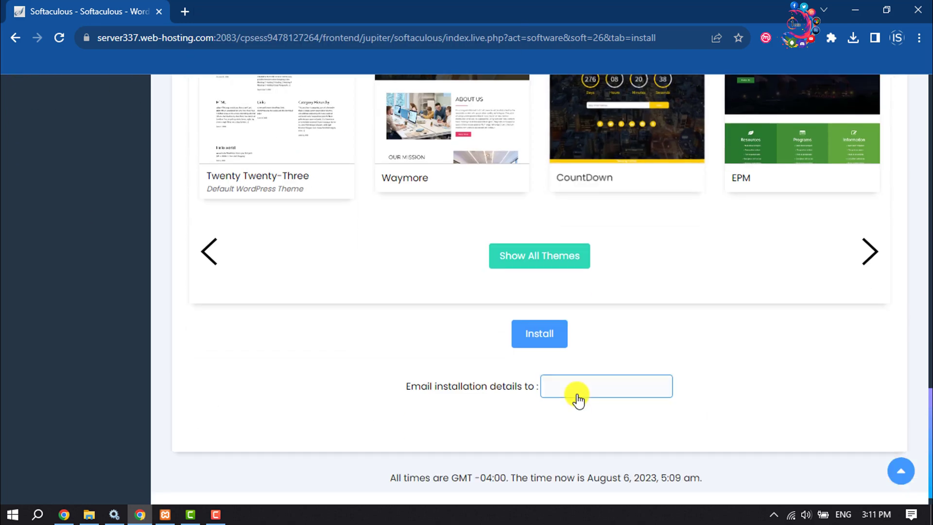
scroll(577, 400, "up", 3)
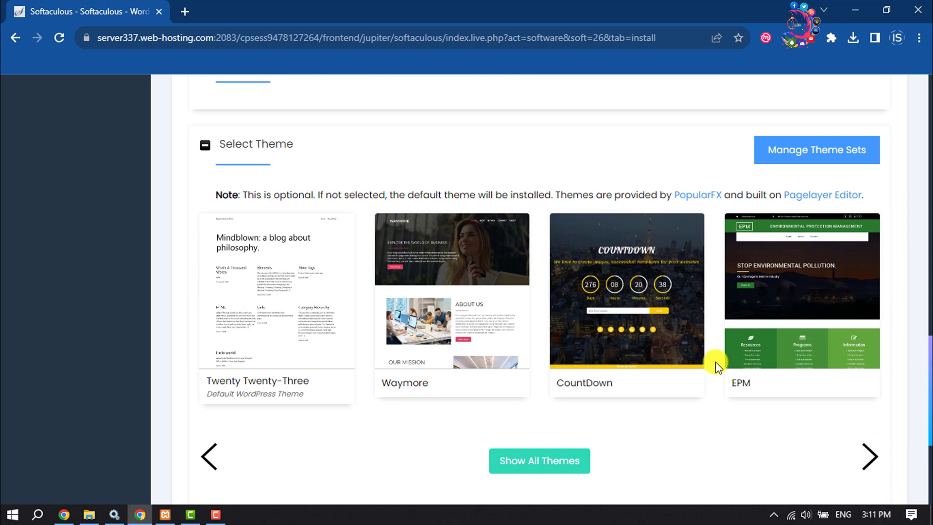
scroll(697, 312, "down", 2)
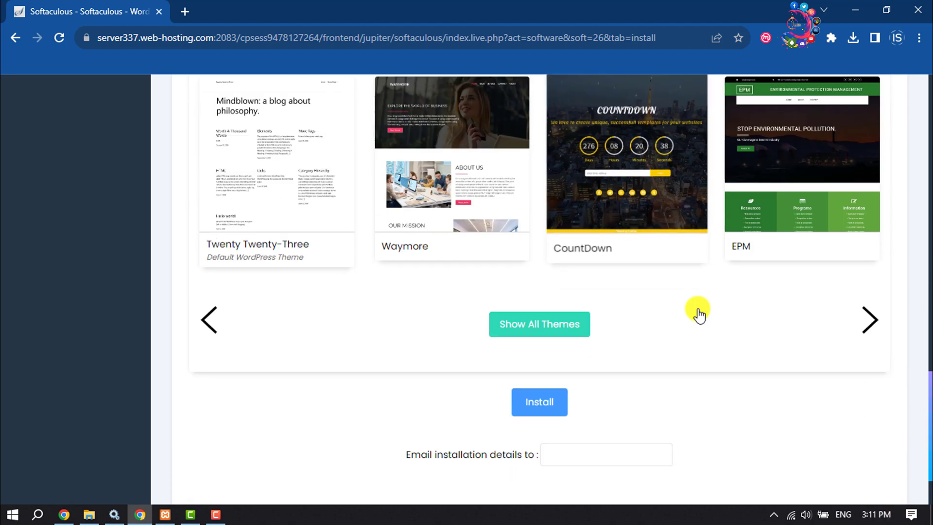
scroll(651, 374, "down", 1)
left_click(536, 349)
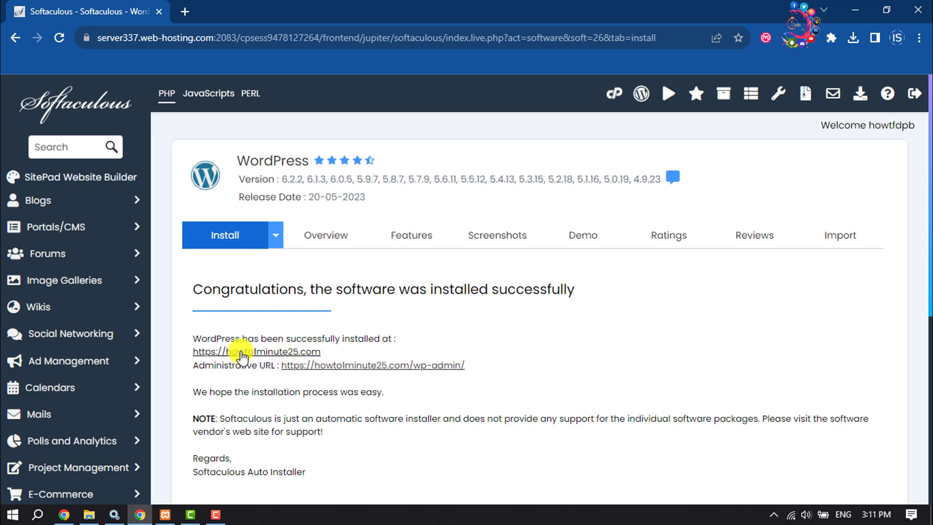
Step: Open howto1minute25.com in a new browser tab from the success message link
right_click(240, 355)
left_click(271, 362)
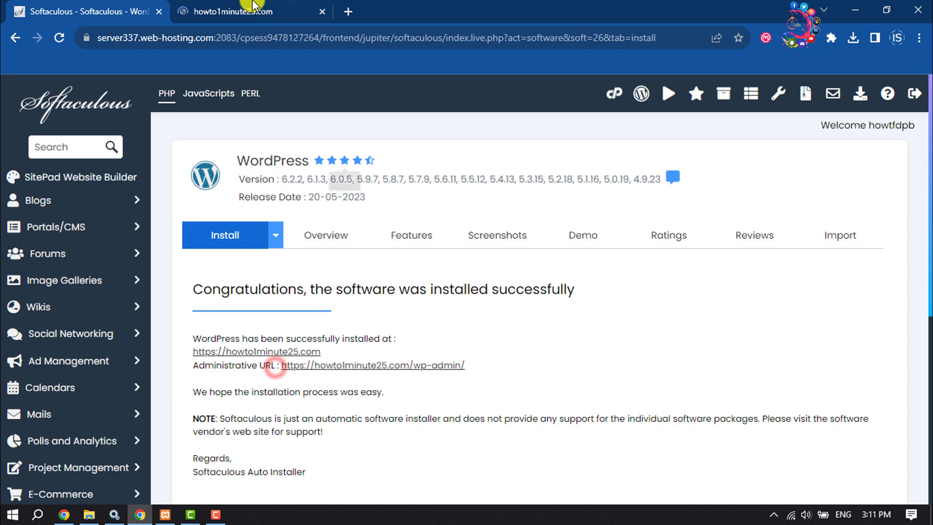
left_click(233, 8)
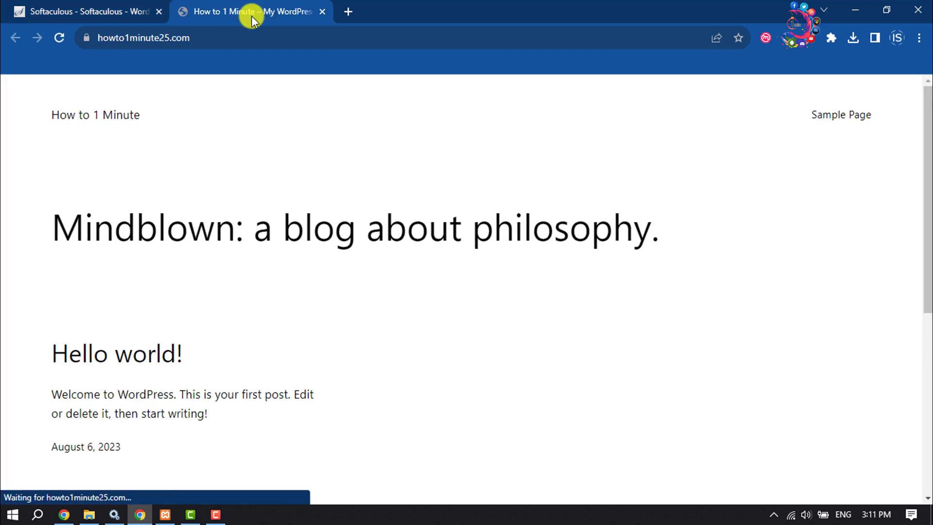
scroll(487, 258, "down", 5)
scroll(487, 257, "up", 2)
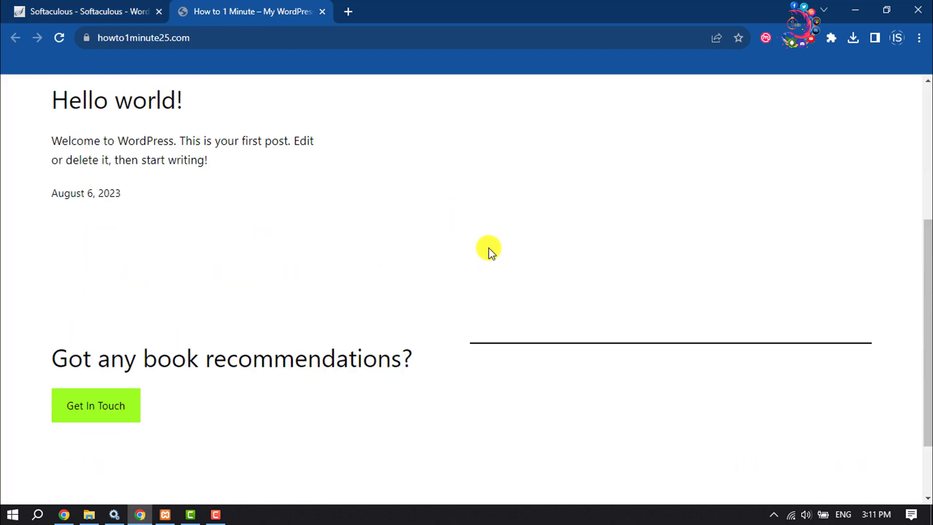
scroll(487, 250, "up", 5)
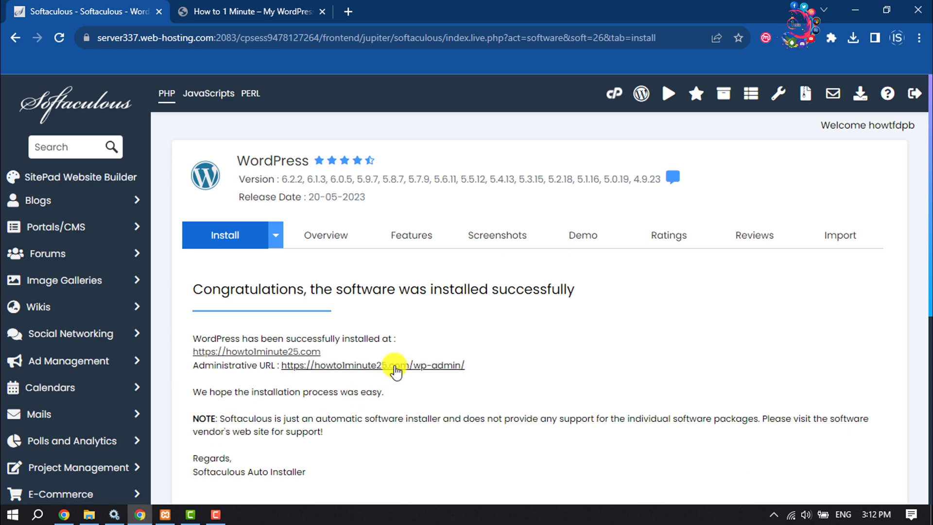
Step: Open the Administrative URL in a new tab and view it
right_click(367, 370)
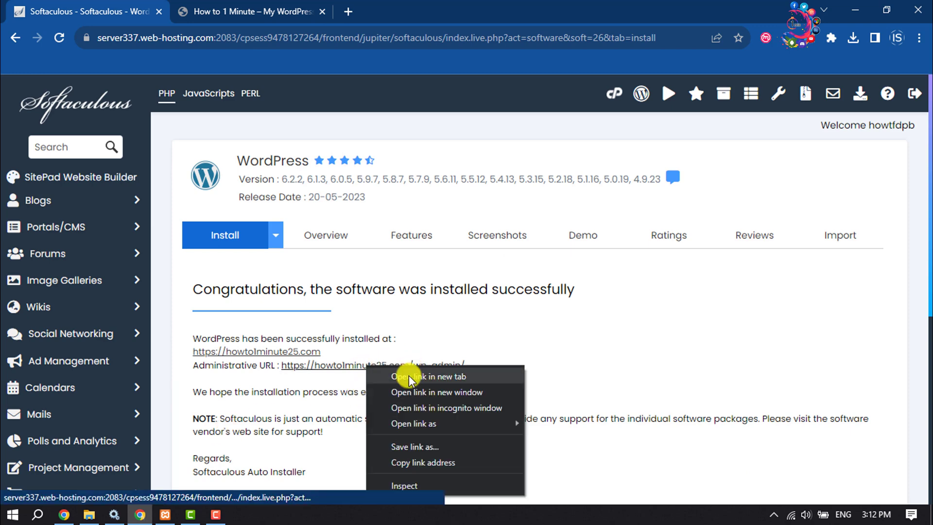
left_click(409, 375)
left_click(374, 11)
Step: In the live-site tab, load the site's /wp-admin address
left_click(251, 9)
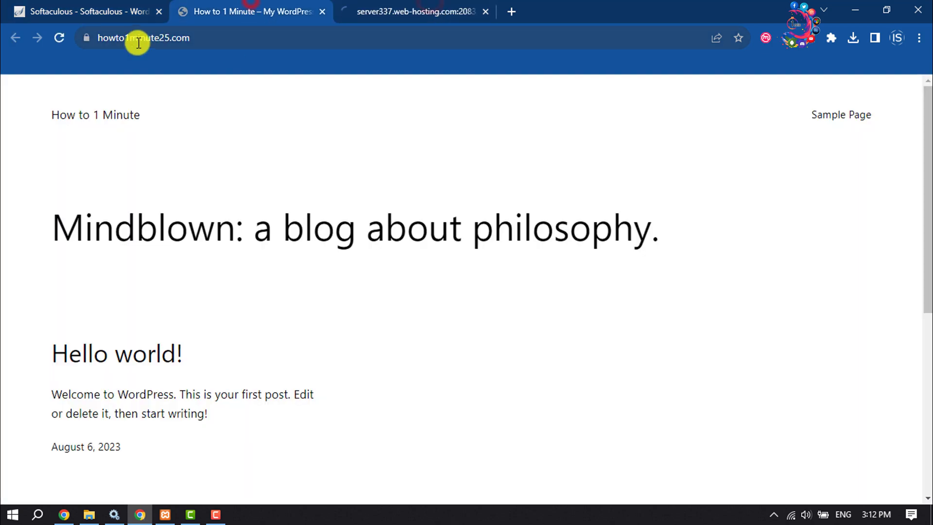
left_click(222, 42)
left_click(255, 42)
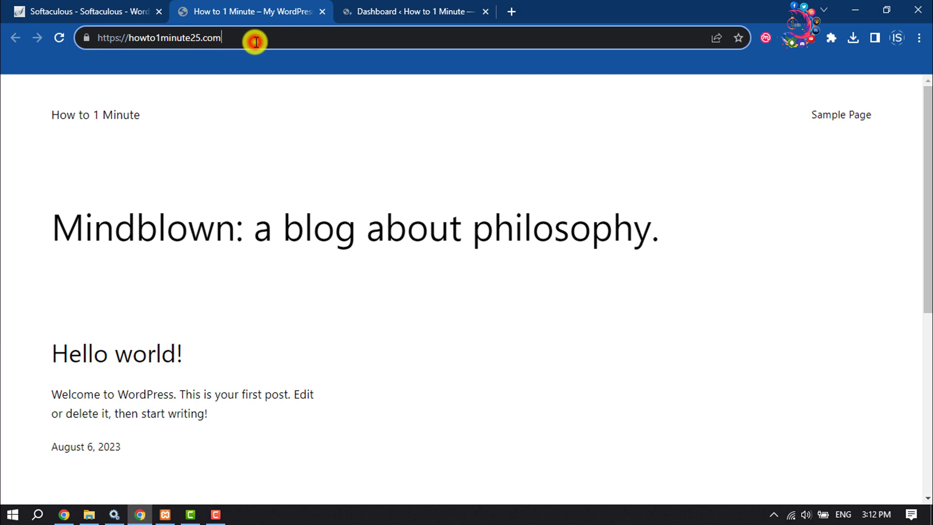
type(":/")
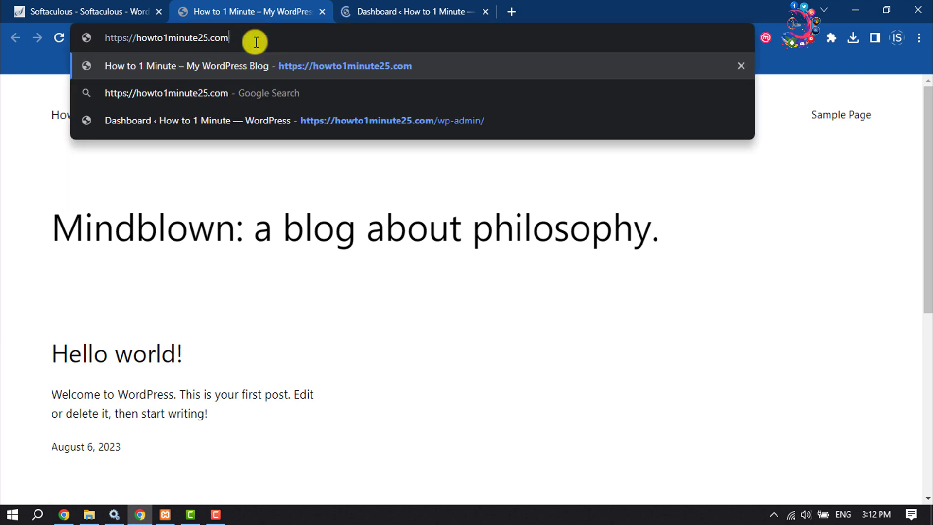
type("wp")
type("admin")
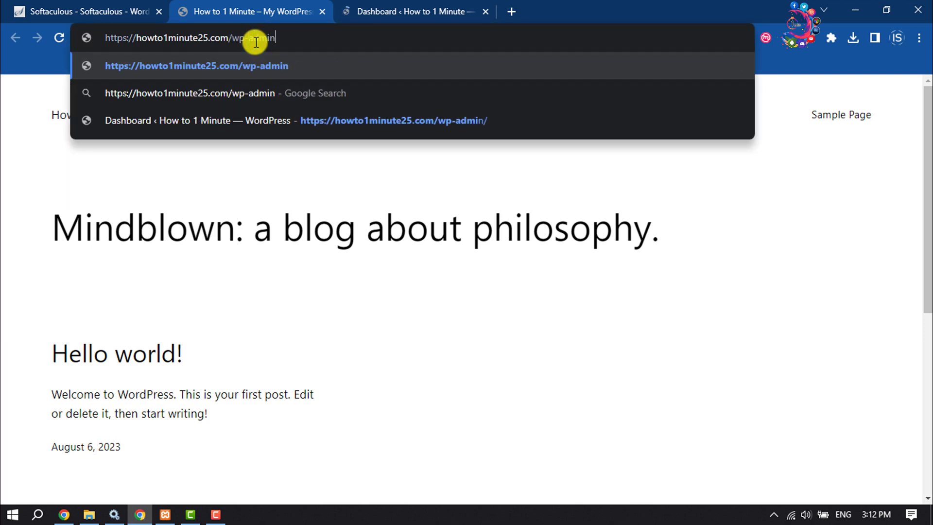
key("Return")
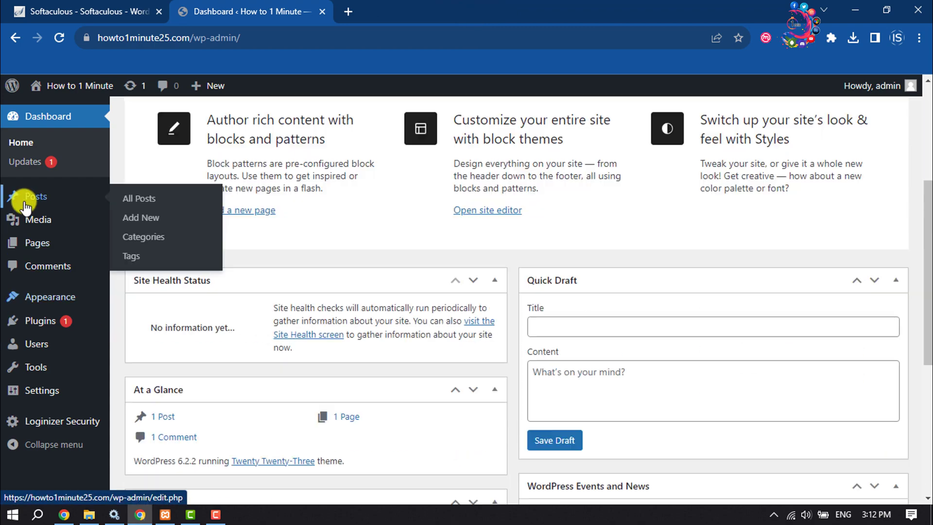
scroll(8, 328, "down", 2)
scroll(6, 430, "up", 4)
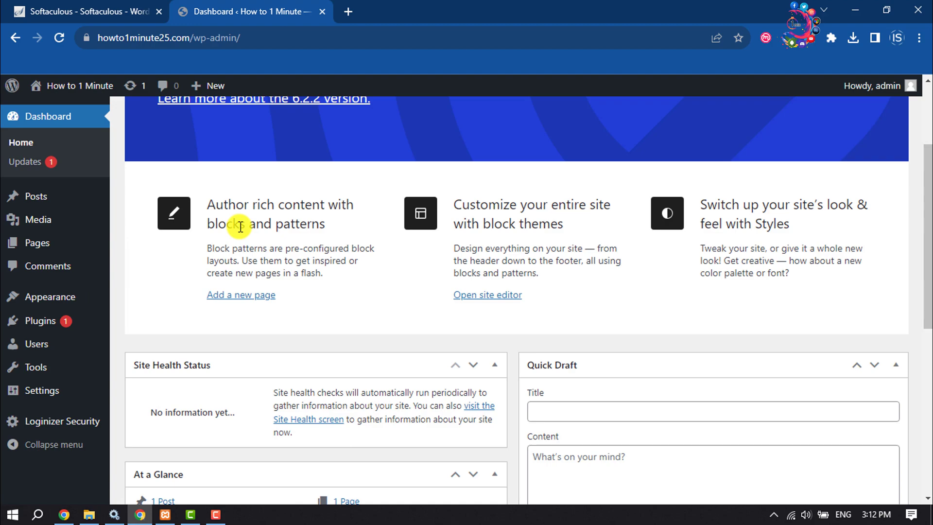
scroll(239, 226, "up", 2)
Step: Go to the How to 1 Minute front end via the admin bar site name
left_click(47, 109)
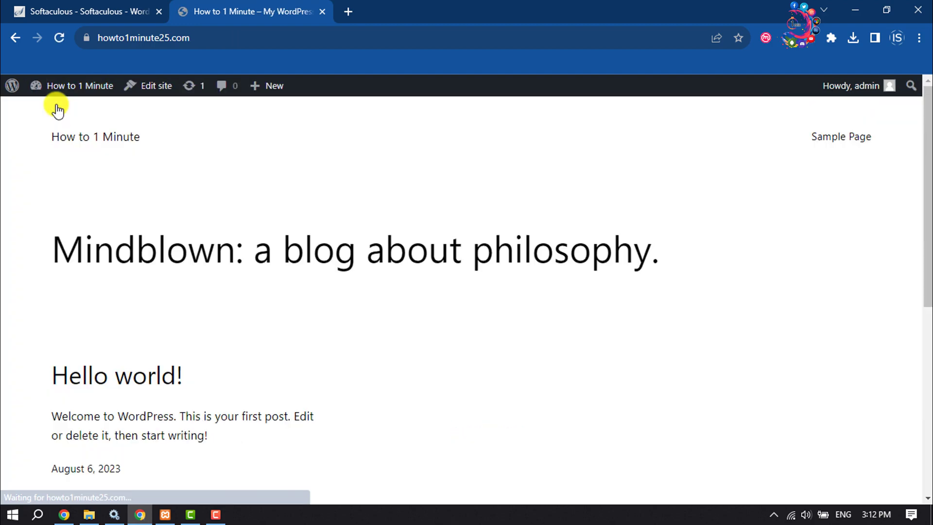